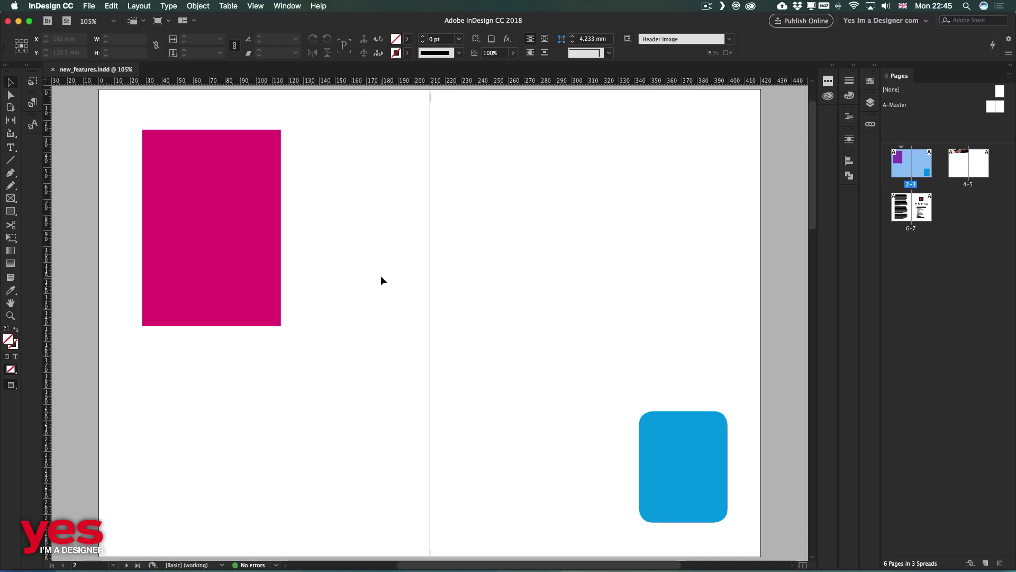
Turn off the Eyedropper's Transform Options so it ignores object size and position.
double_click(13, 294)
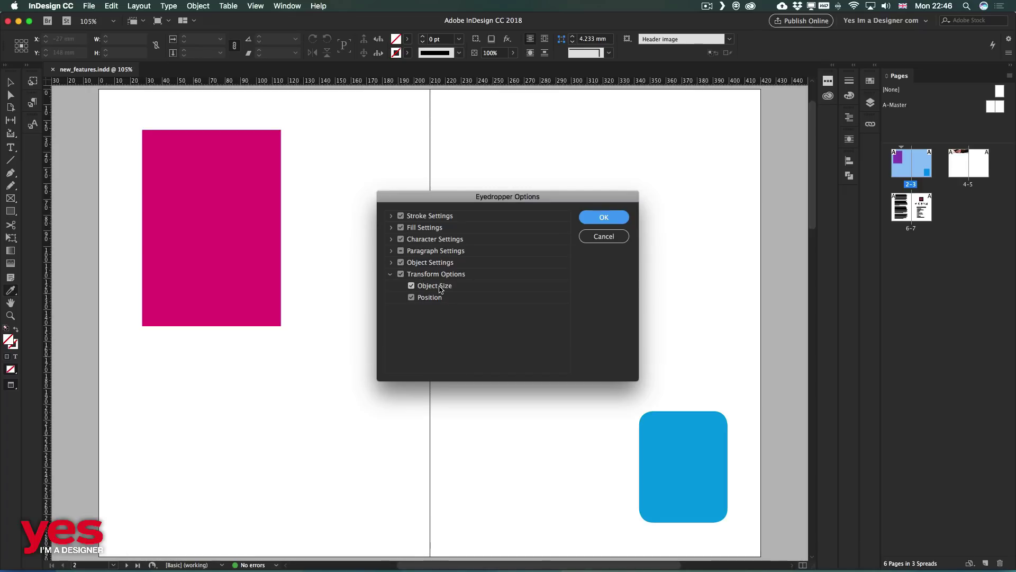
click(439, 287)
click(439, 289)
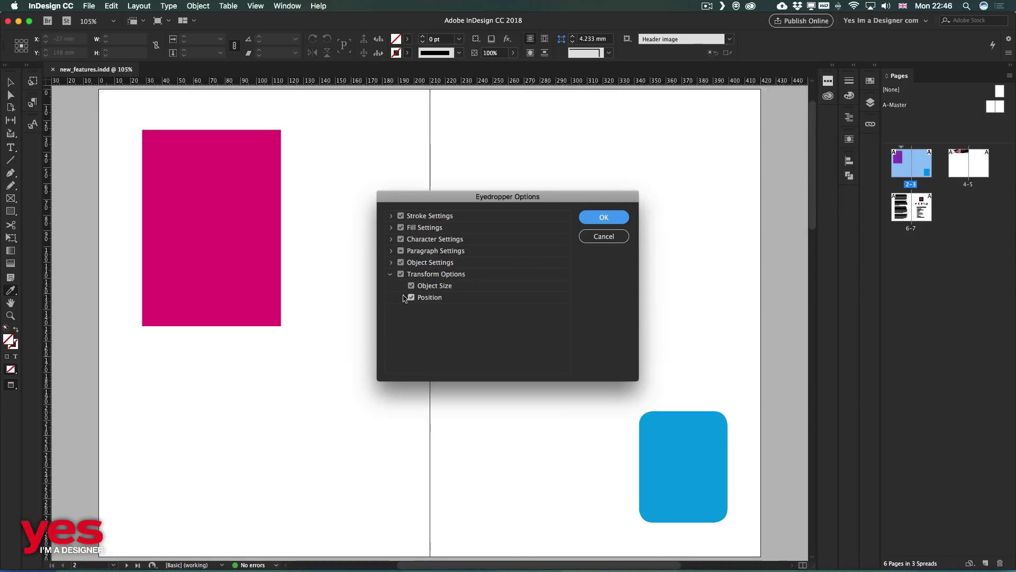
click(400, 275)
Eyedropper the blue rounded frame's fill and corners onto the pink rectangle.
click(604, 217)
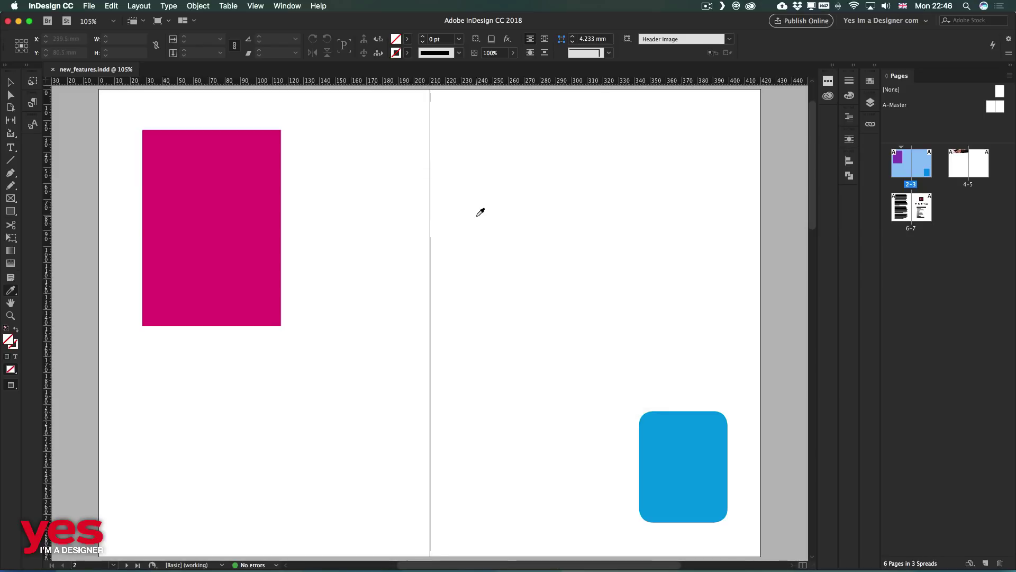
key(v)
click(219, 189)
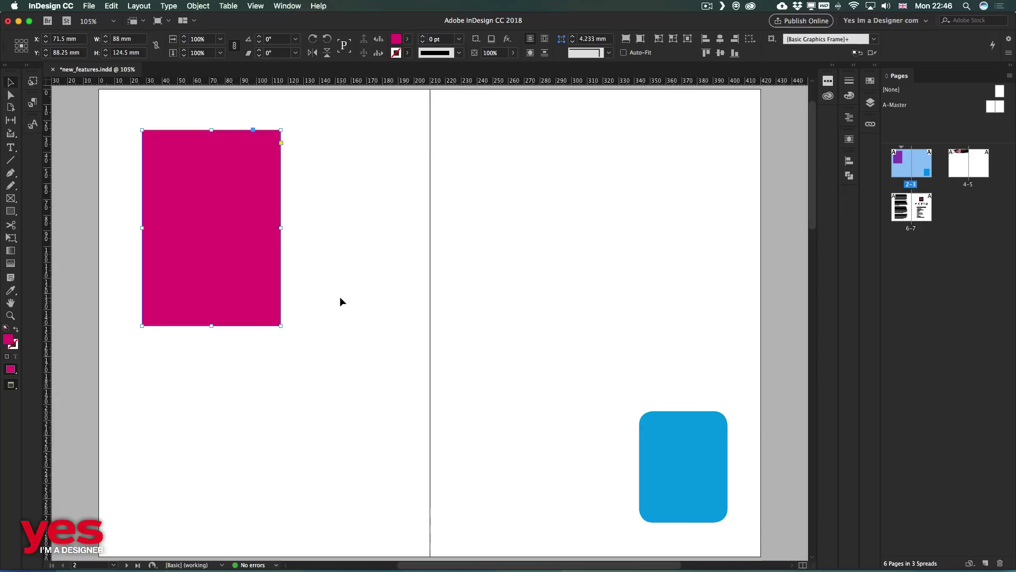
key(i)
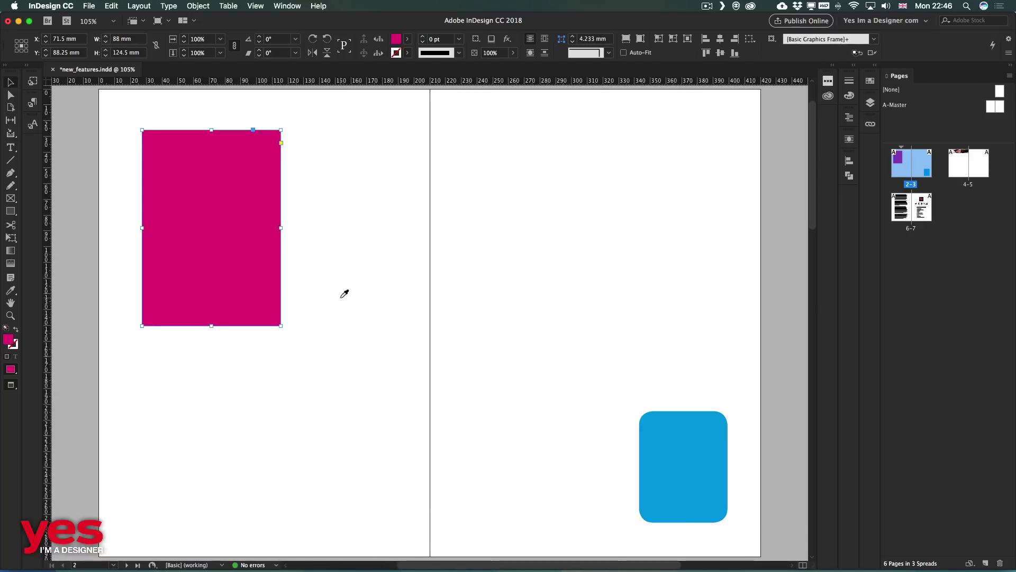
click(705, 460)
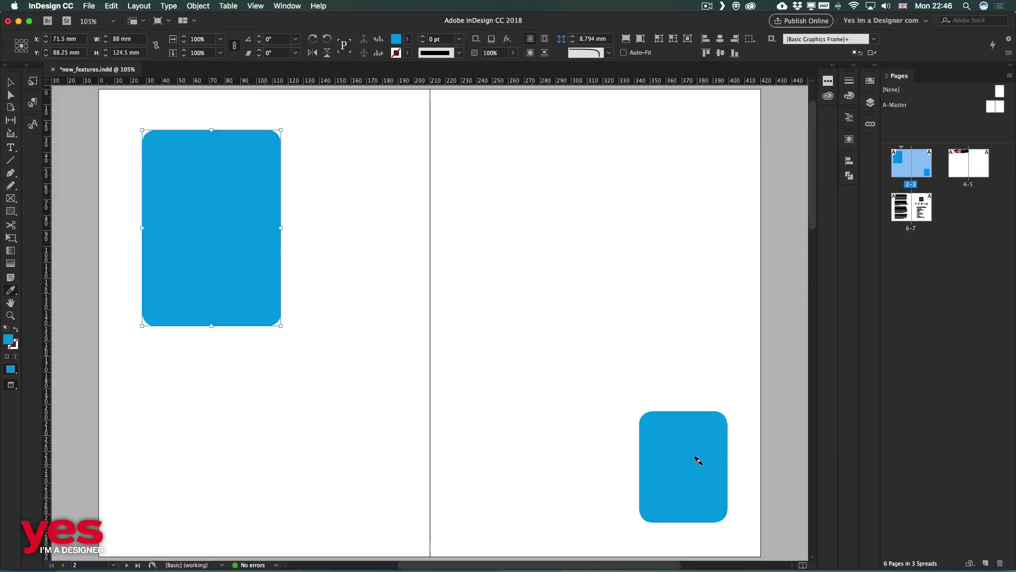
Undo the sampled look and re-enable the Eyedropper's Transform Options (size and position).
key(comma)
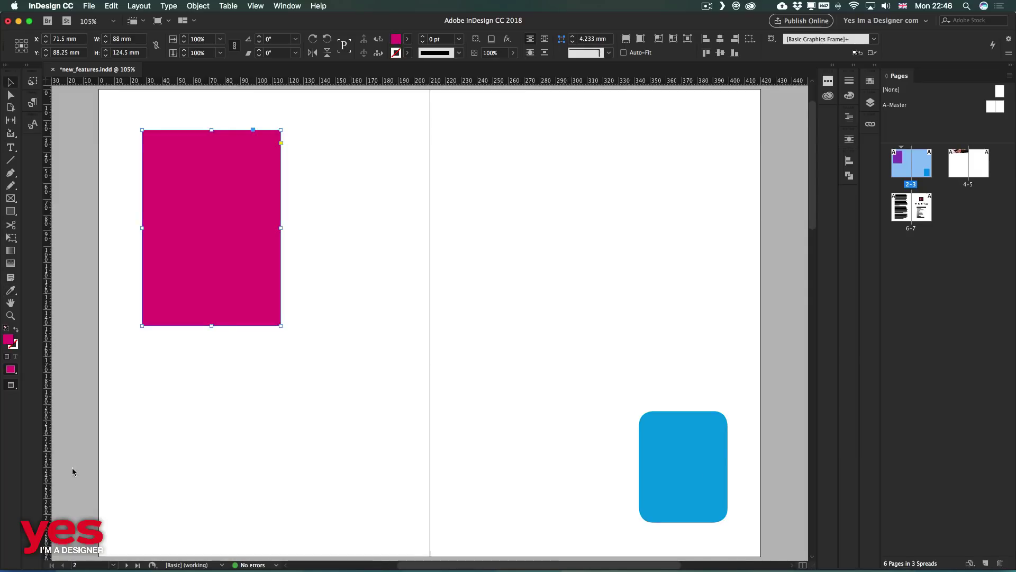
double_click(11, 291)
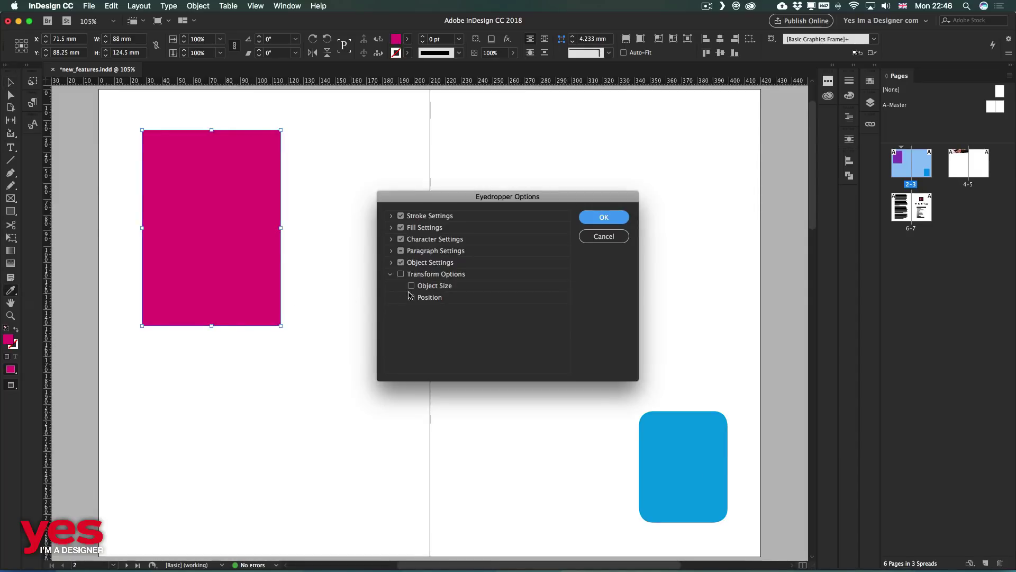
click(401, 274)
click(603, 216)
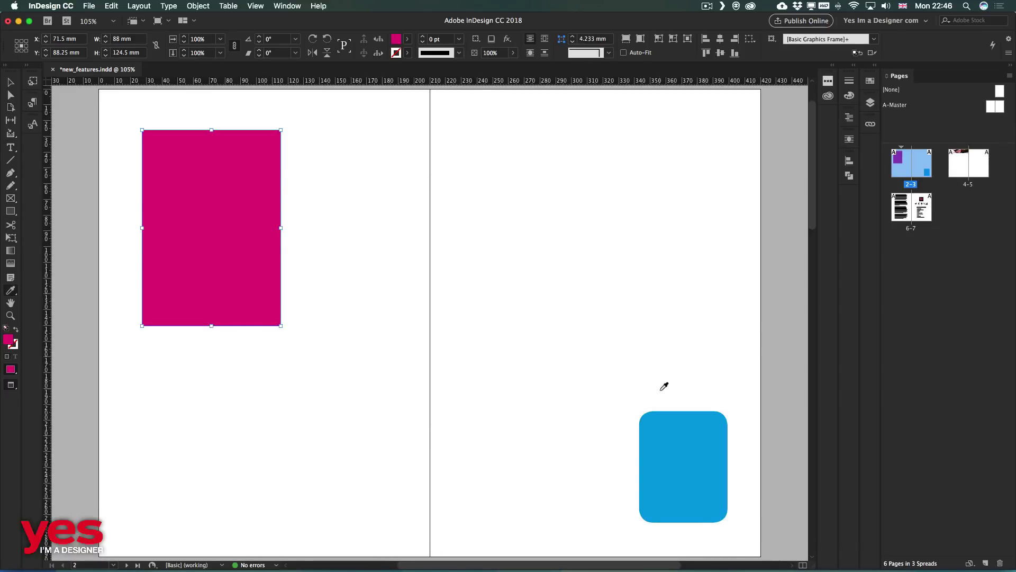
Sample the blue frame's fill, size and position onto the left rectangle, then deselect.
click(688, 465)
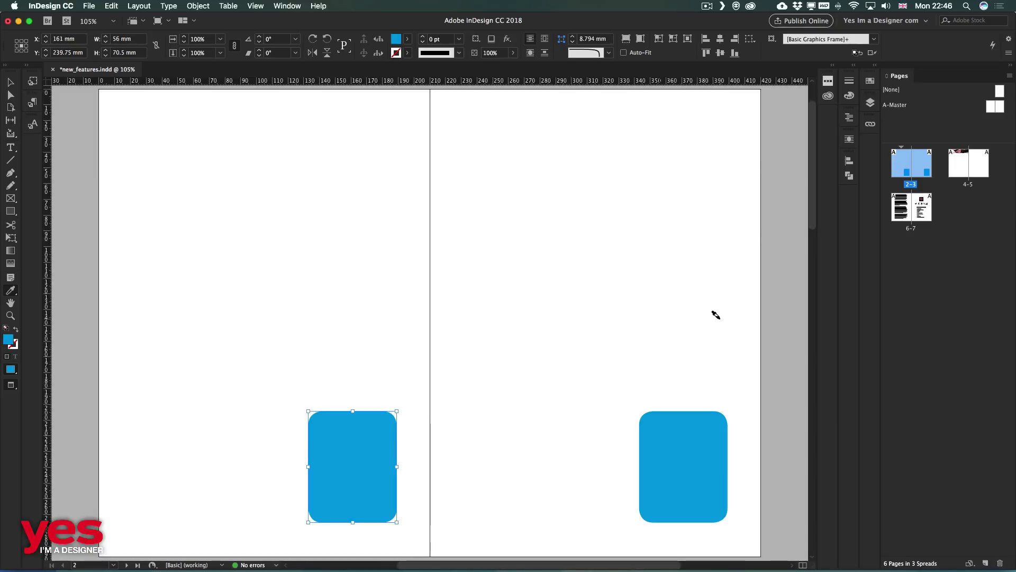
key(v)
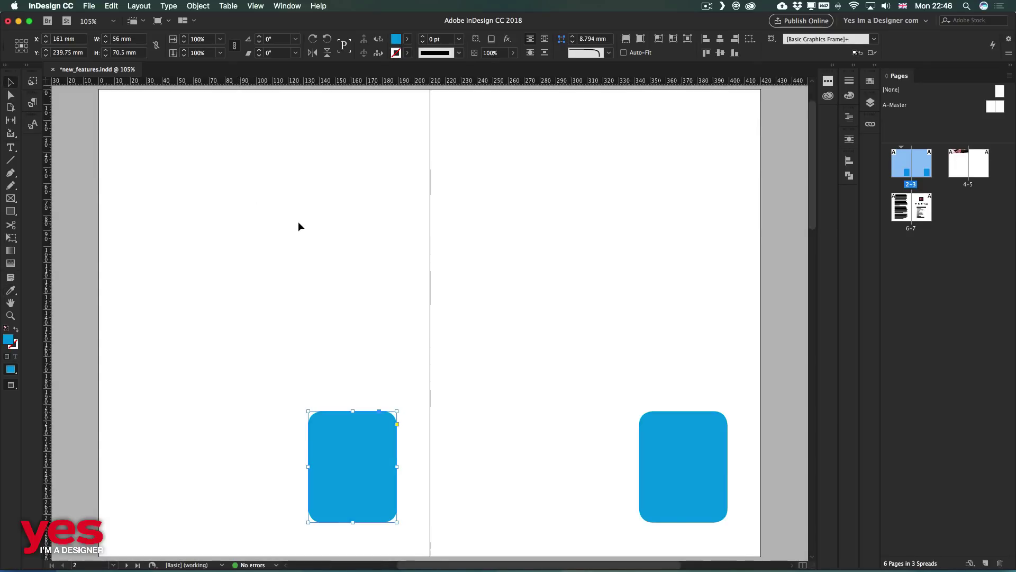
click(299, 228)
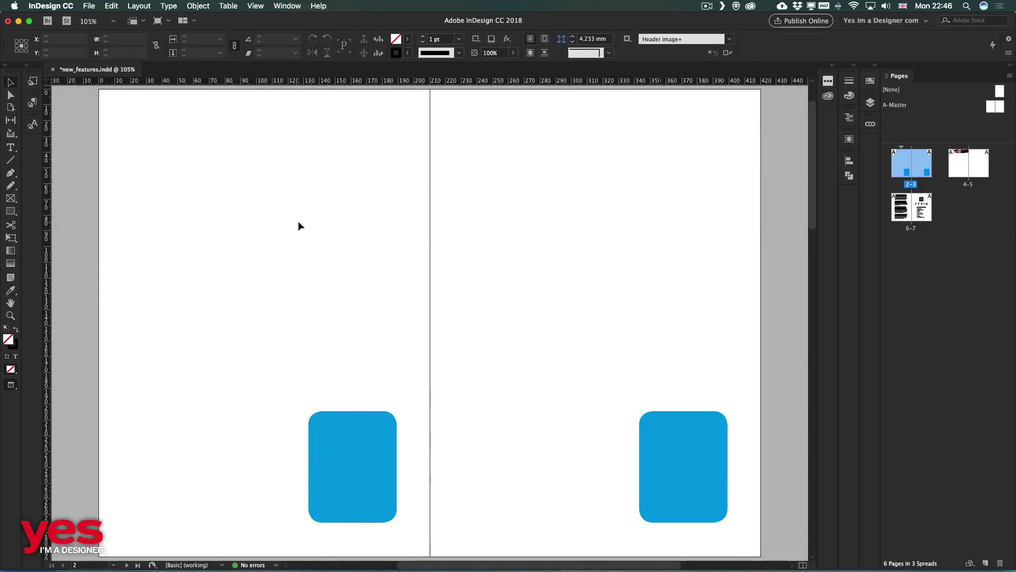
Review Header image's size (210 × 47 mm) and position (0 mm page-edge offsets).
click(33, 77)
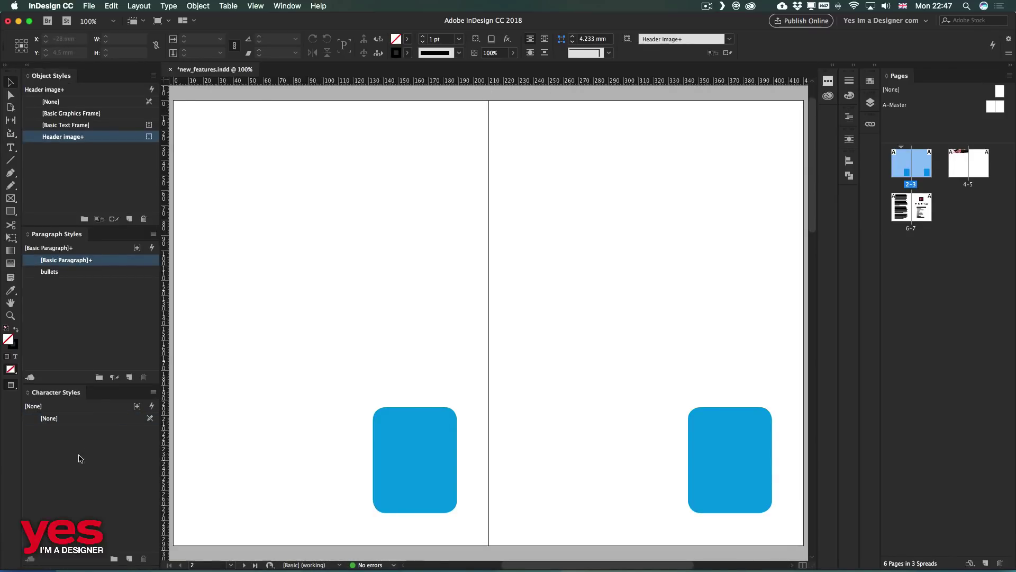
double_click(108, 143)
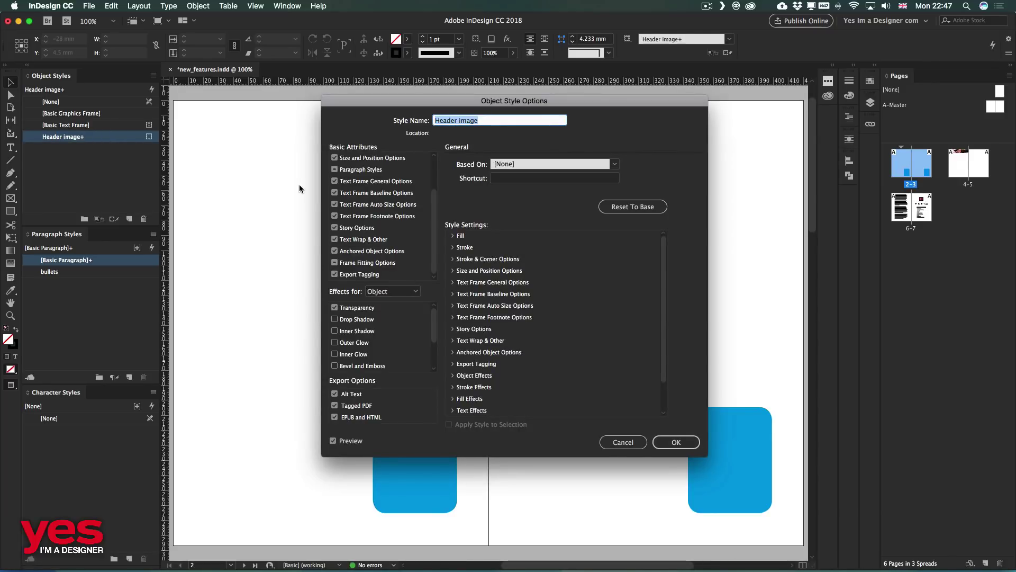
scroll(436, 192, up, 1)
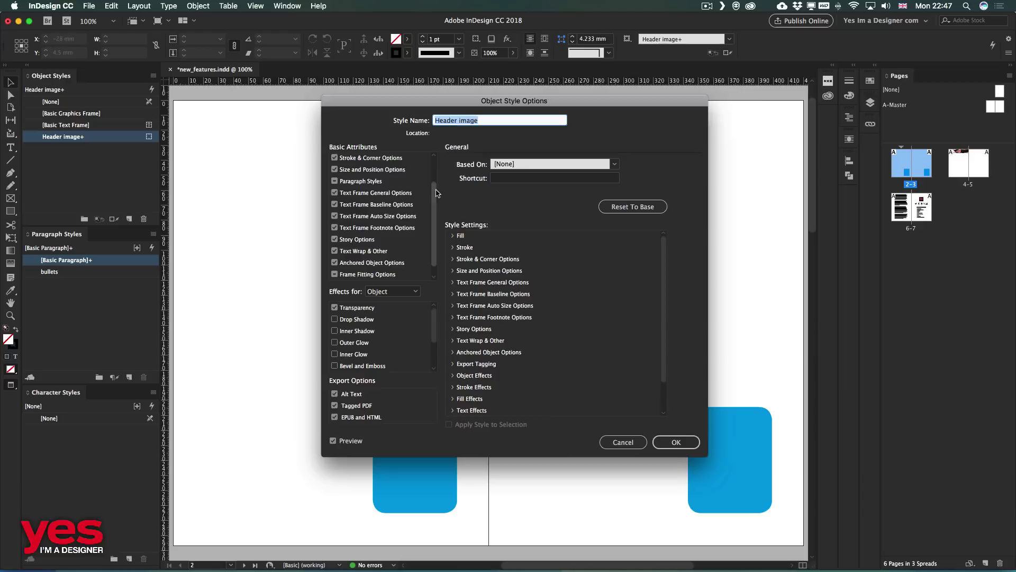
scroll(436, 192, up, 3)
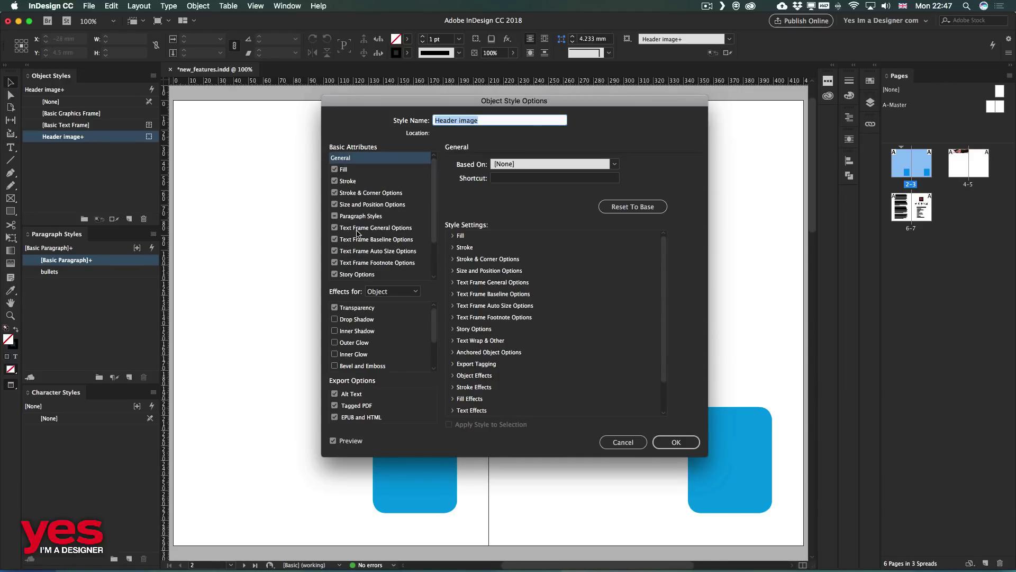
click(364, 205)
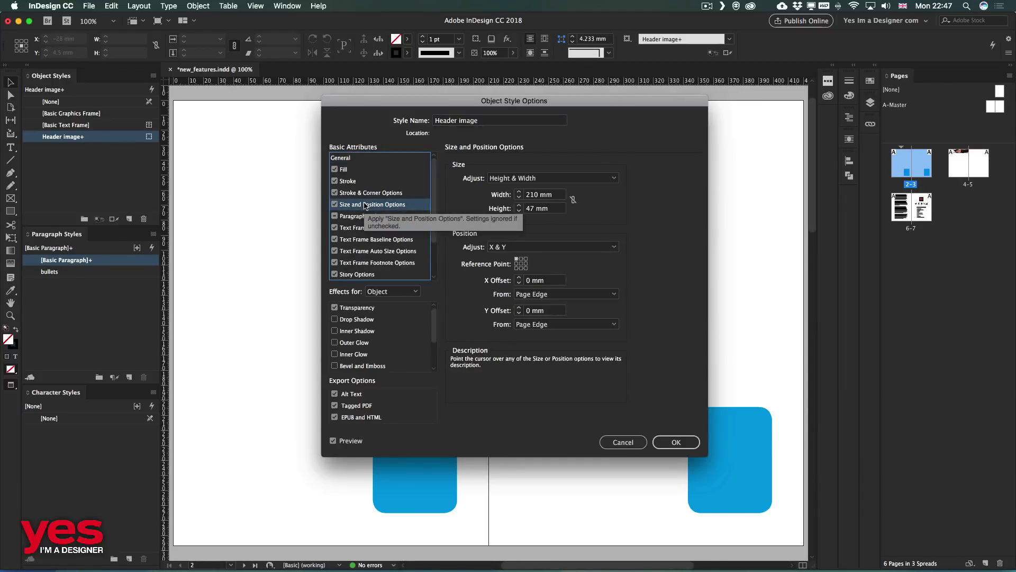
click(533, 180)
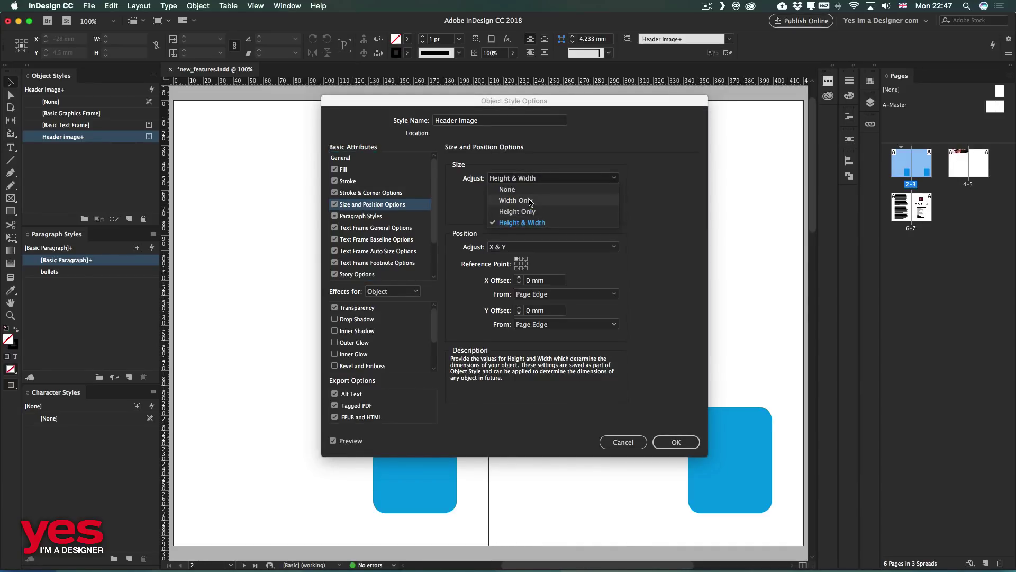
click(610, 208)
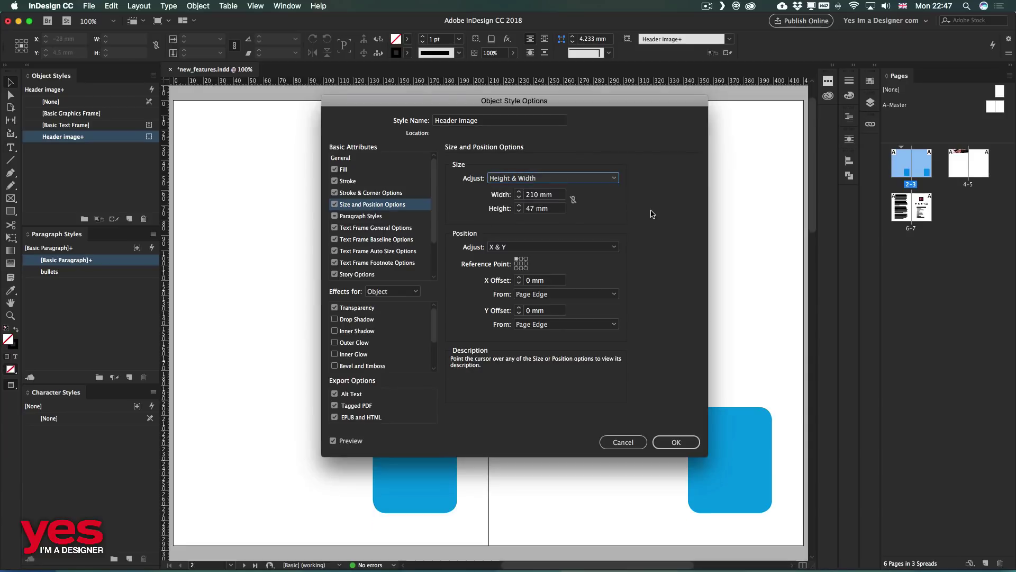
click(548, 247)
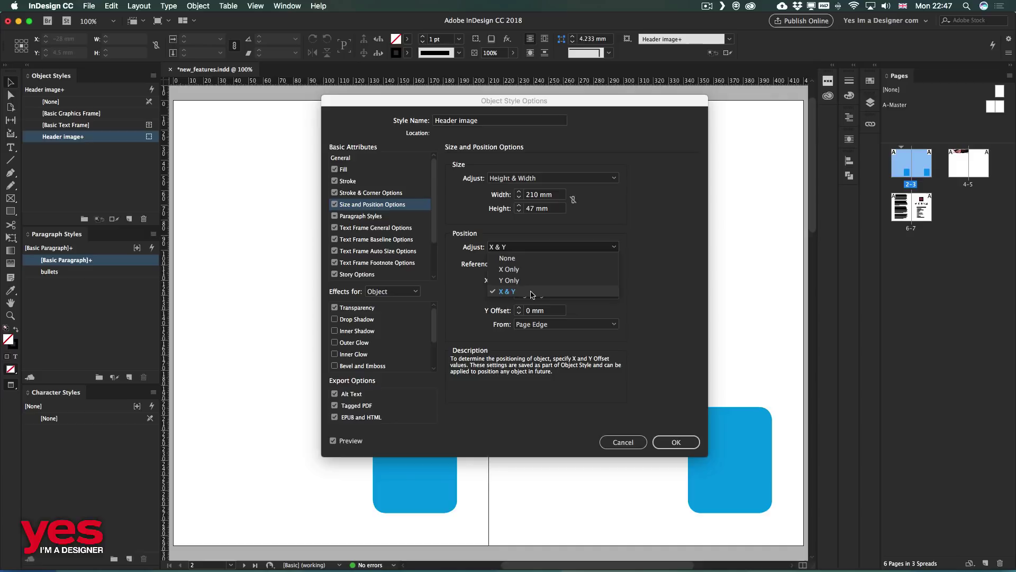
key(Escape)
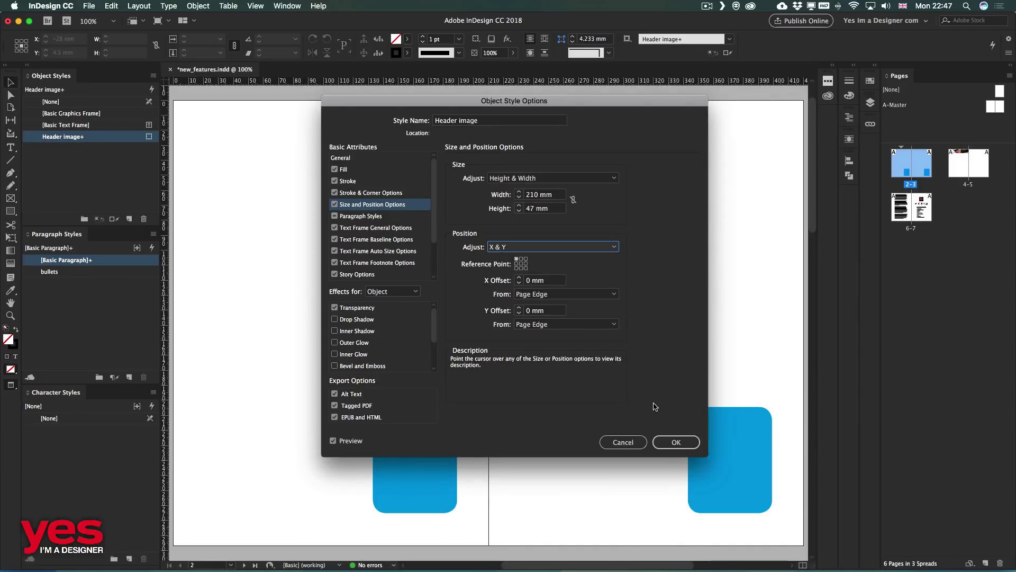
click(623, 441)
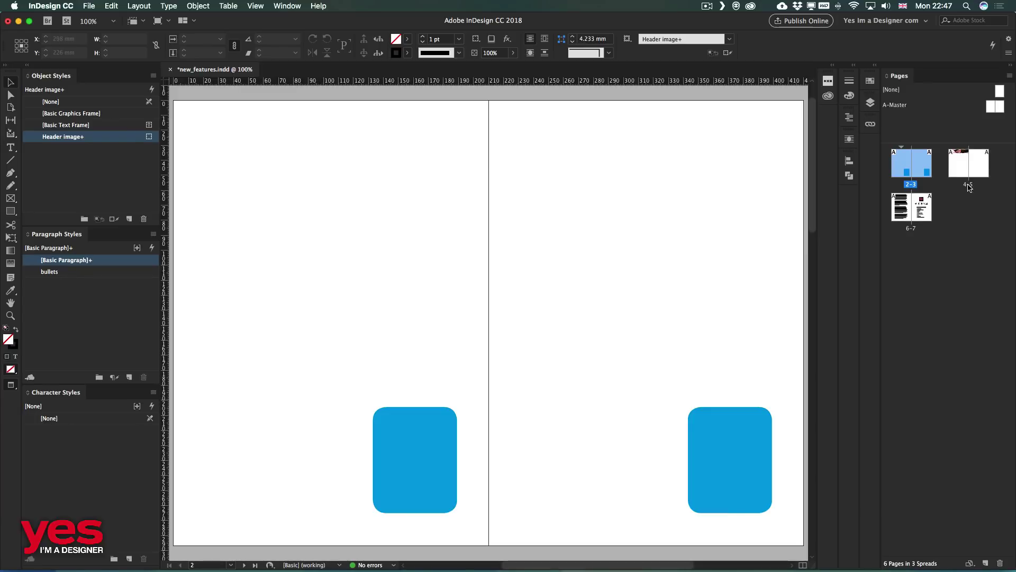
On spread 4–5, draw a right-page frame and apply the Header image style.
double_click(967, 167)
click(310, 122)
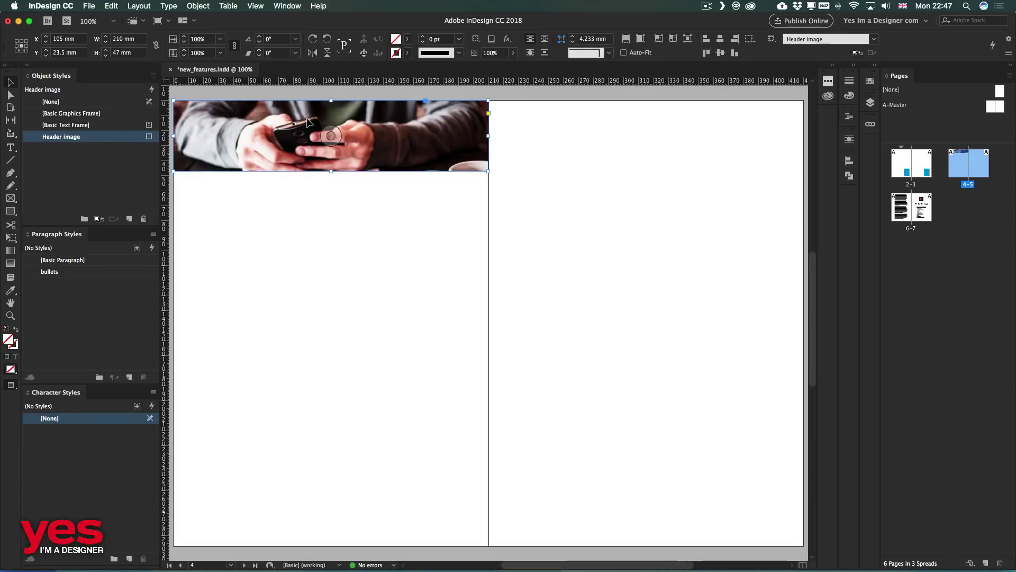
click(606, 271)
key(f)
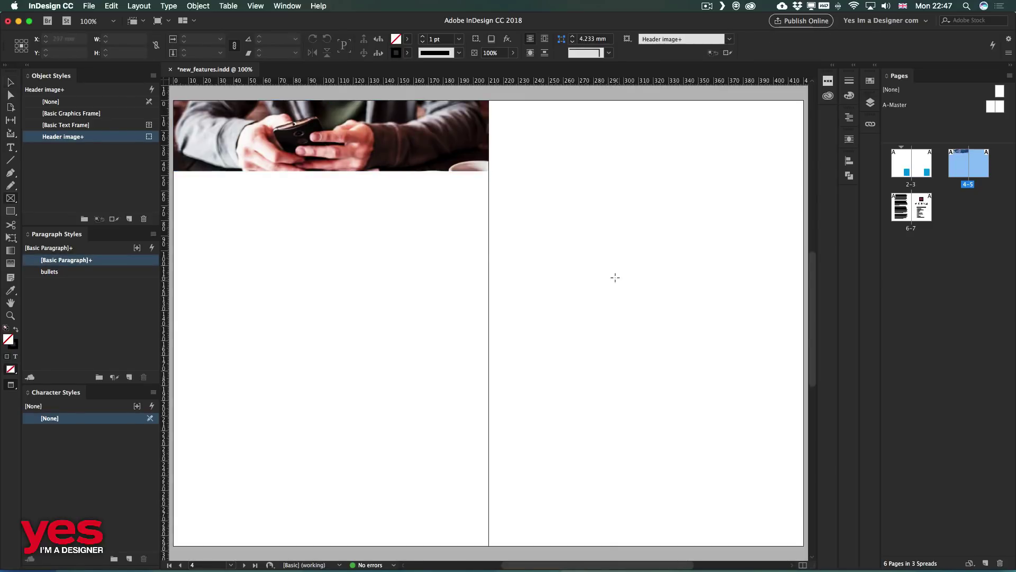
drag(543, 227, 740, 341)
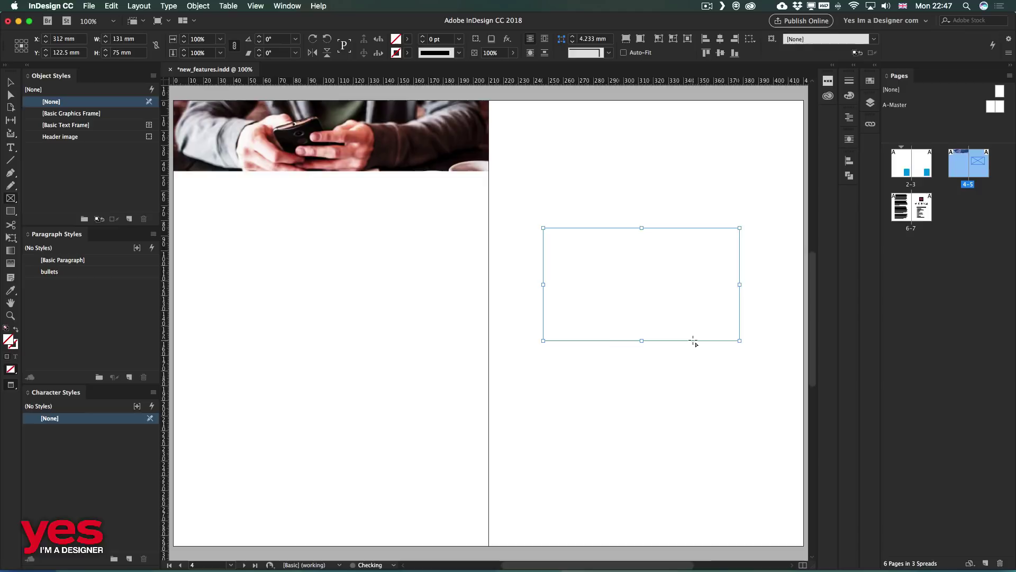
key(w)
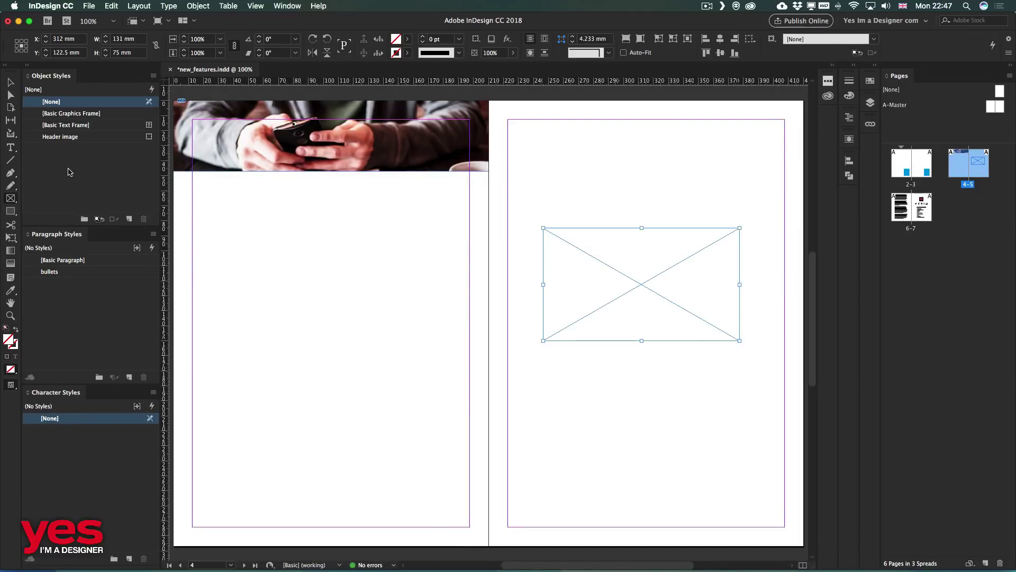
click(95, 137)
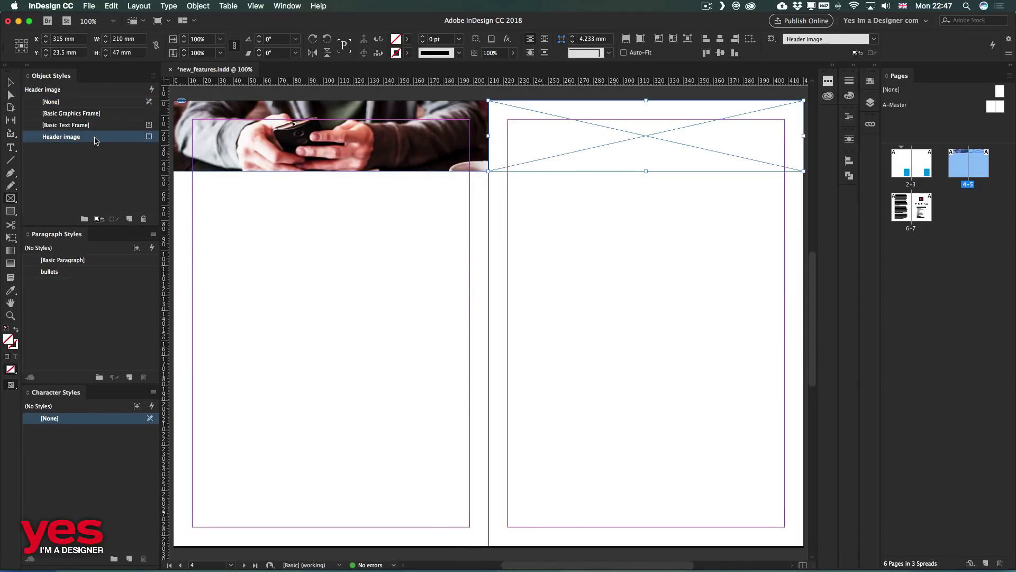
key(v)
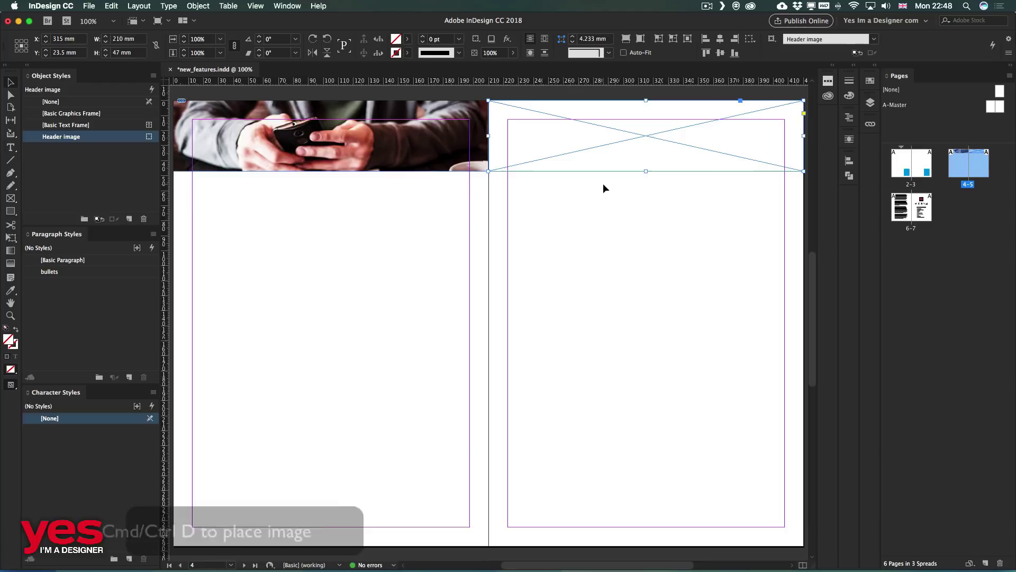
Place the curvature_tool_2.jpg red door photo into the right header frame.
key(super+d)
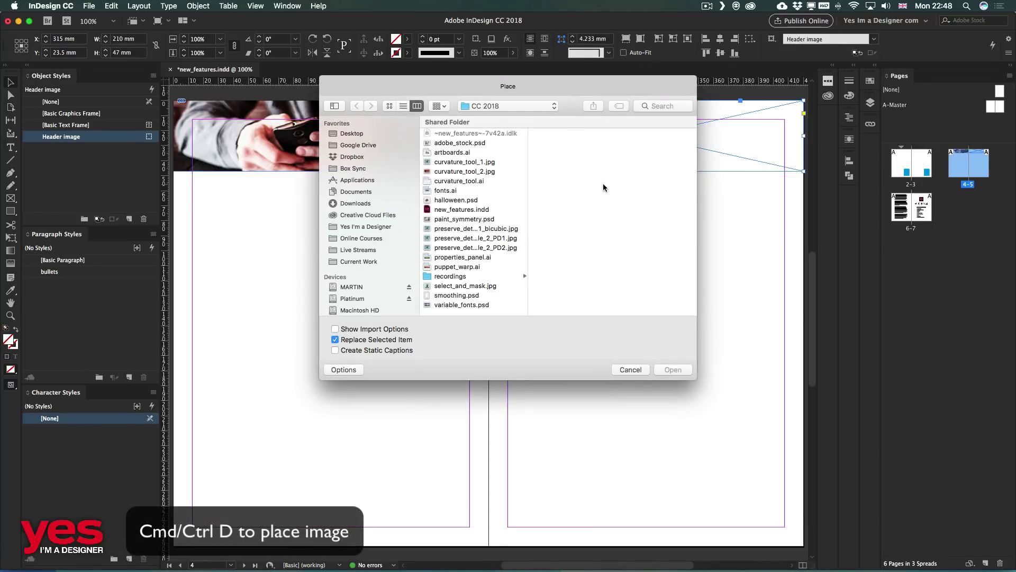
click(465, 171)
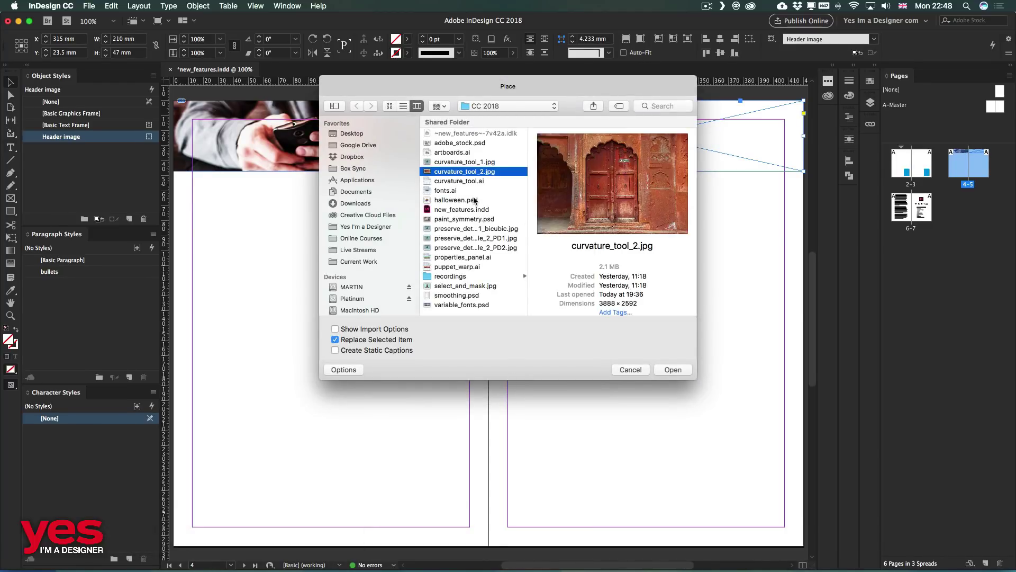
click(673, 369)
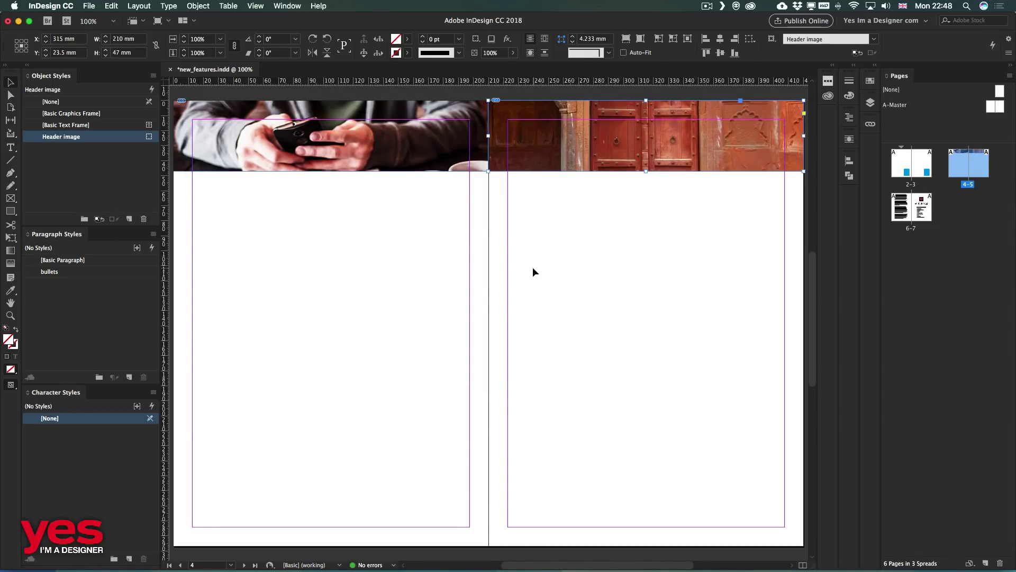
Move the phone photo to the left page bottom, 70 mm tall, filling its frame.
click(532, 271)
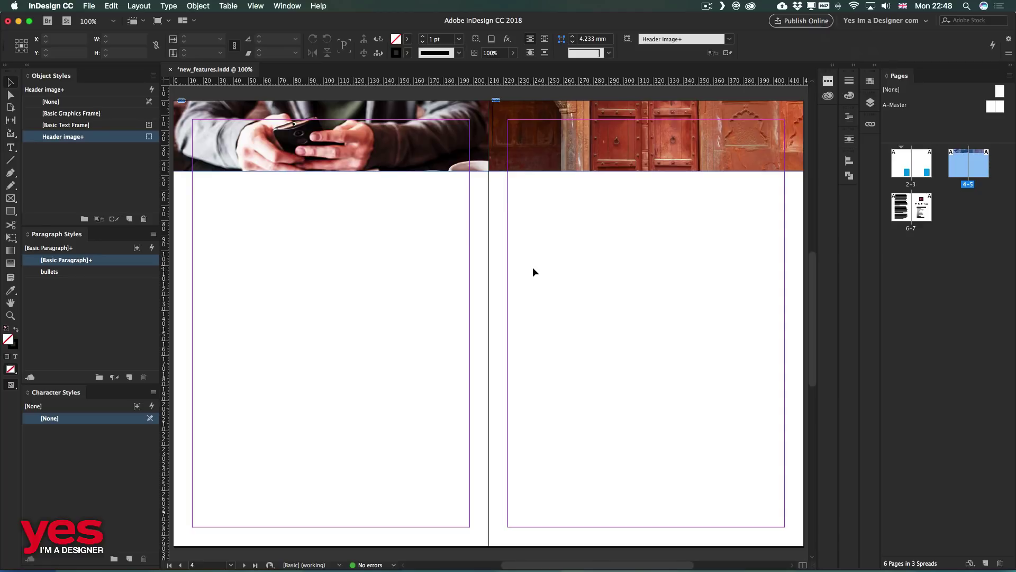
click(331, 137)
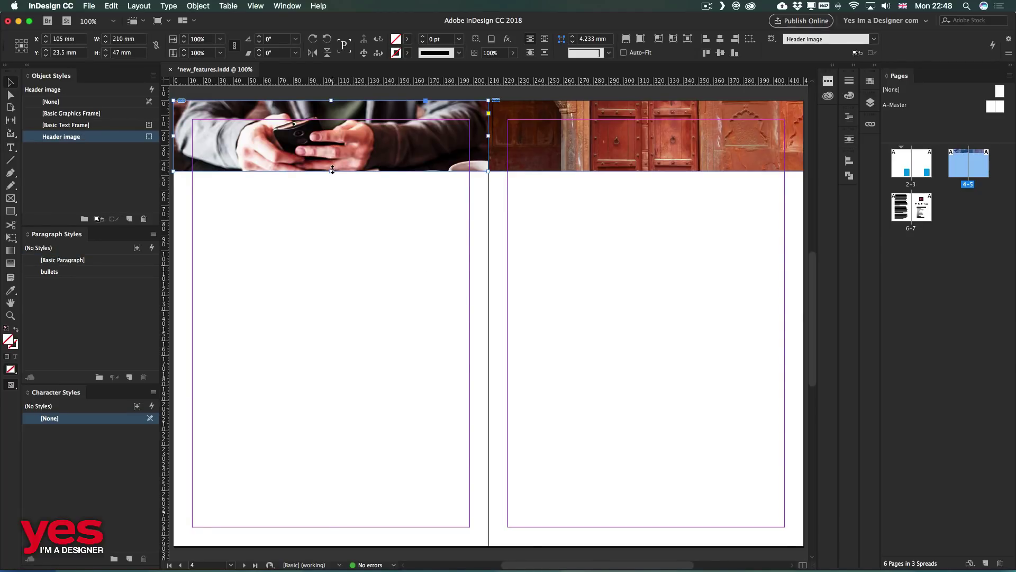
drag(381, 169, 369, 548)
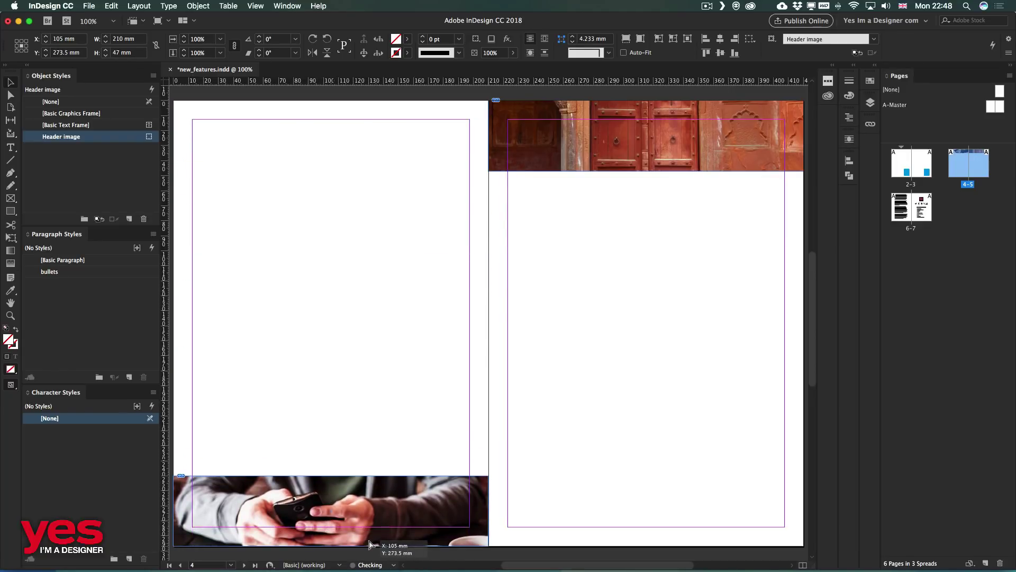
drag(331, 477, 332, 441)
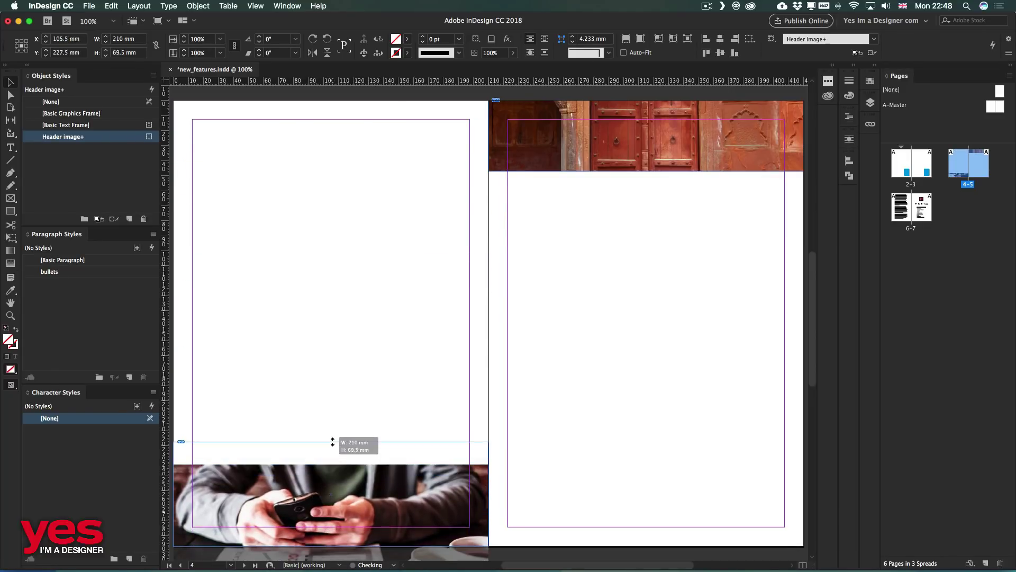
drag(328, 483, 330, 475)
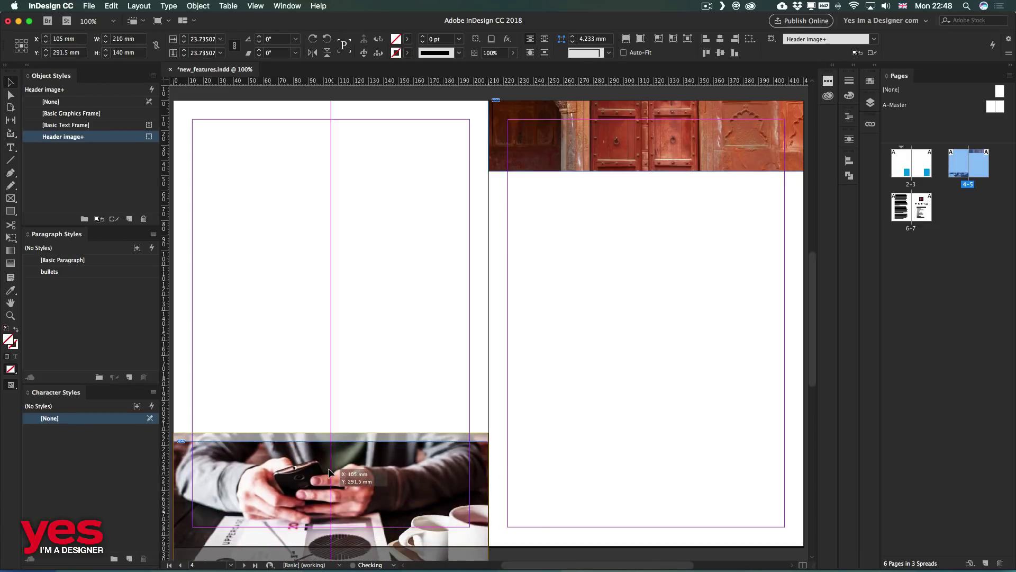
Redefine the Header image style from the bottom phone photo frame.
click(336, 396)
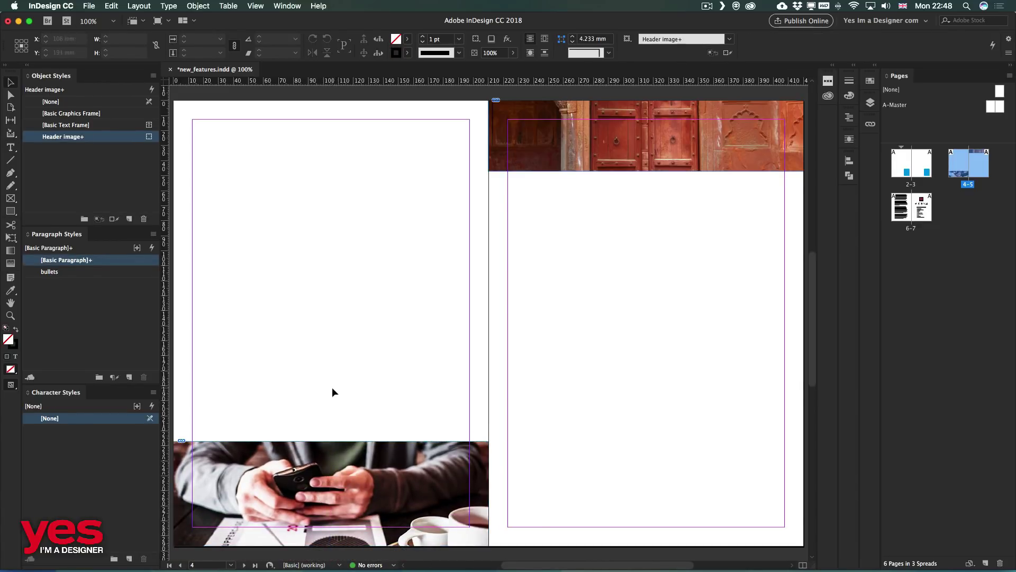
right_click(323, 482)
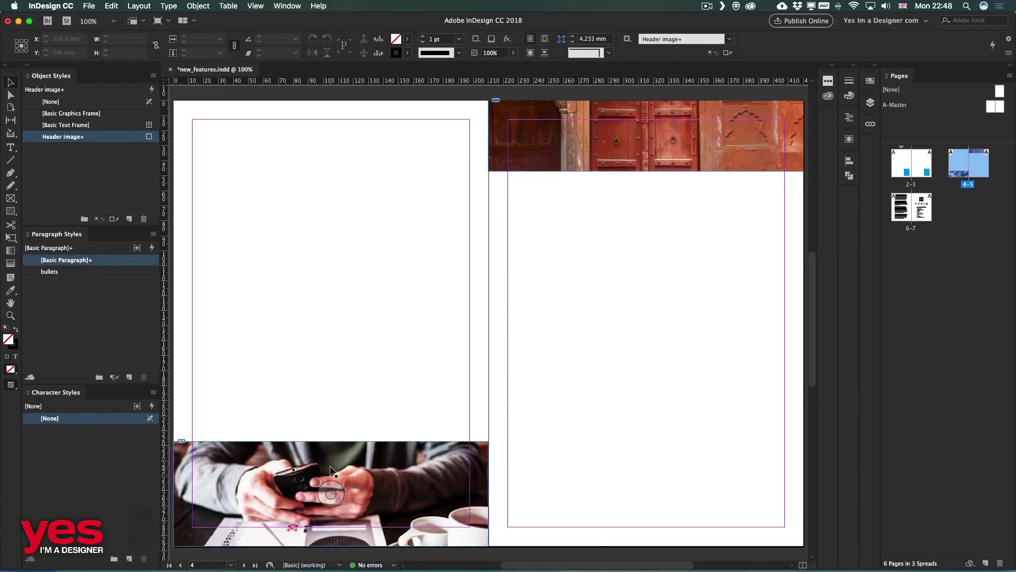
right_click(94, 138)
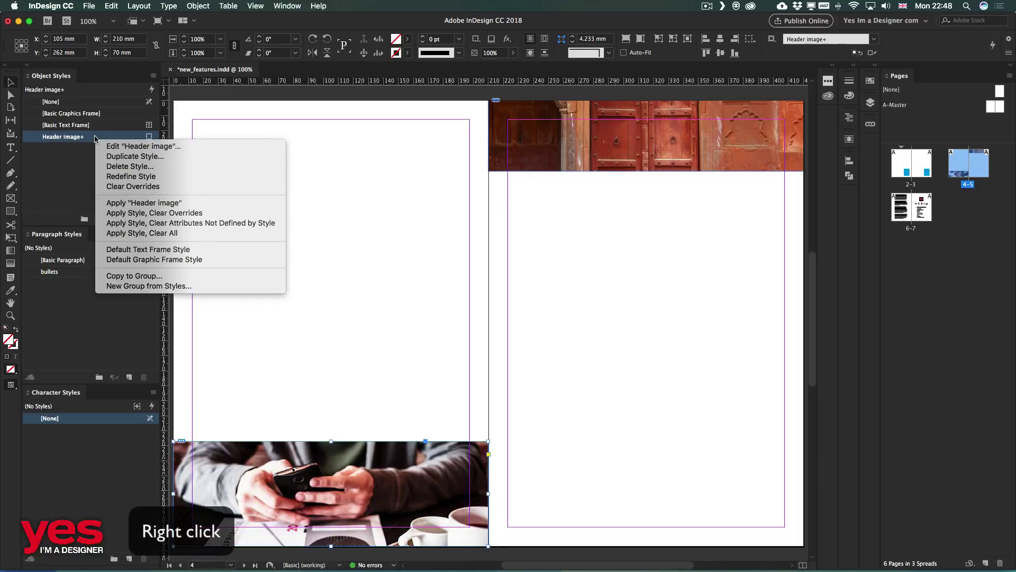
click(130, 176)
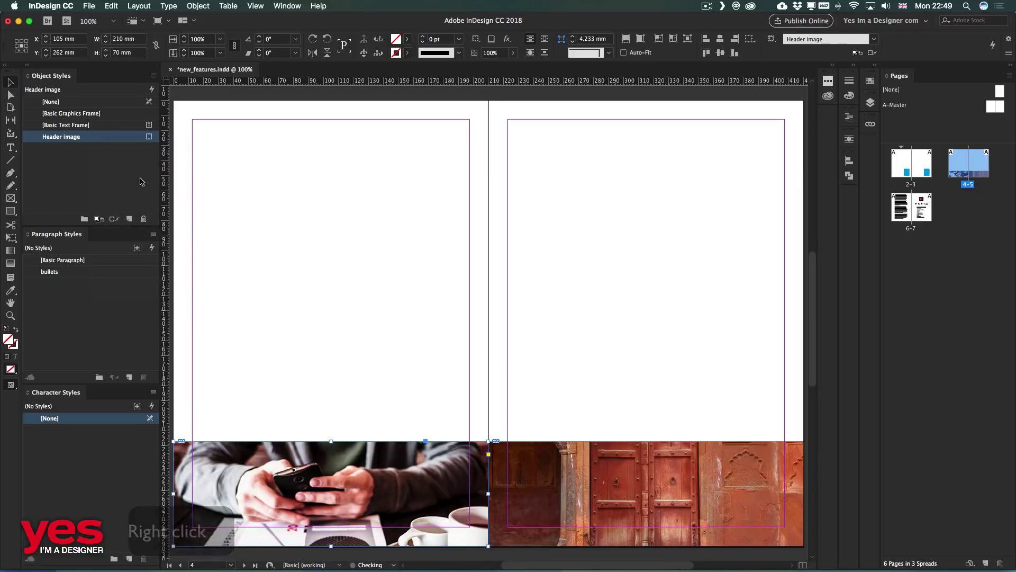
click(383, 207)
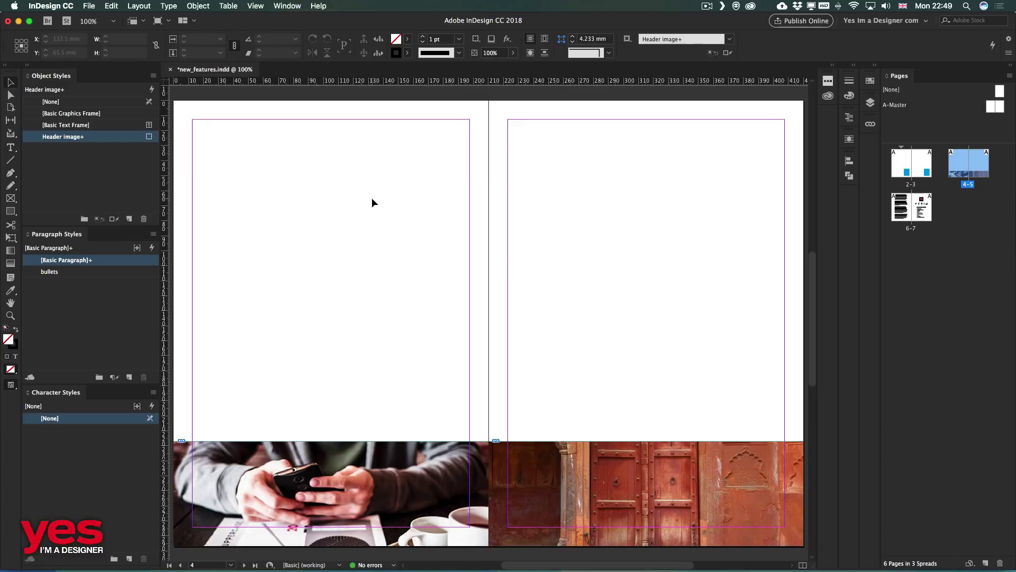